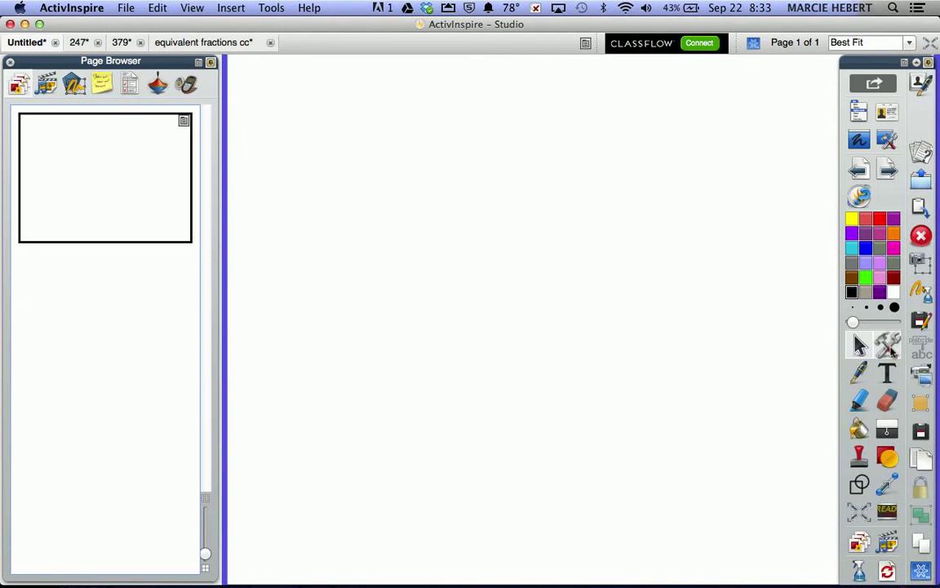
click(889, 349)
mouse_move(863, 332)
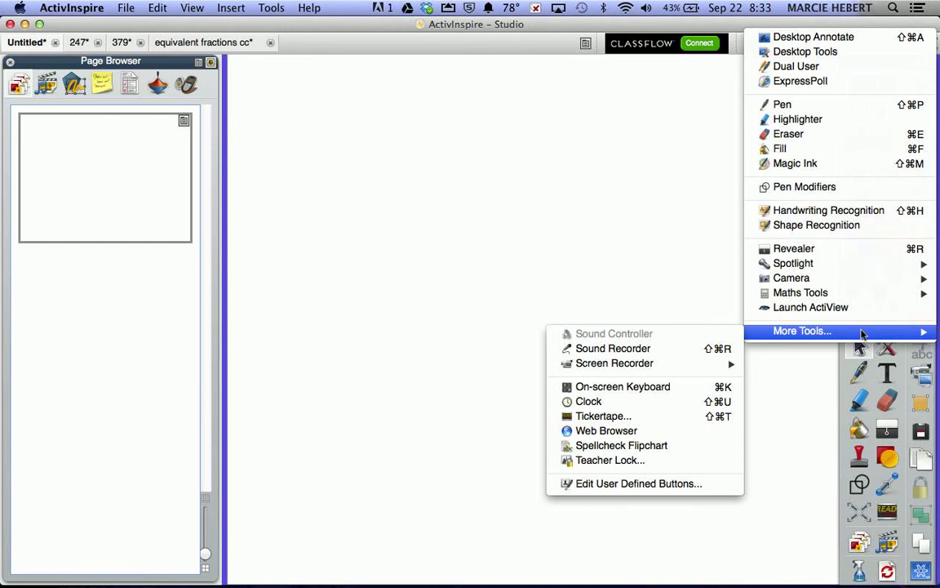
click(670, 303)
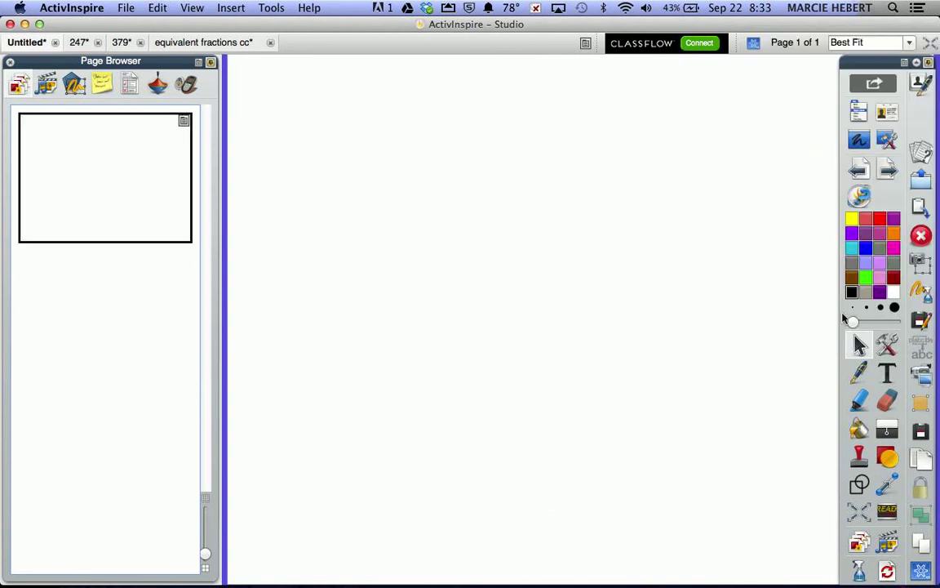
Step: Add the text "Cam ran to the store." near the top of the blank page
click(888, 377)
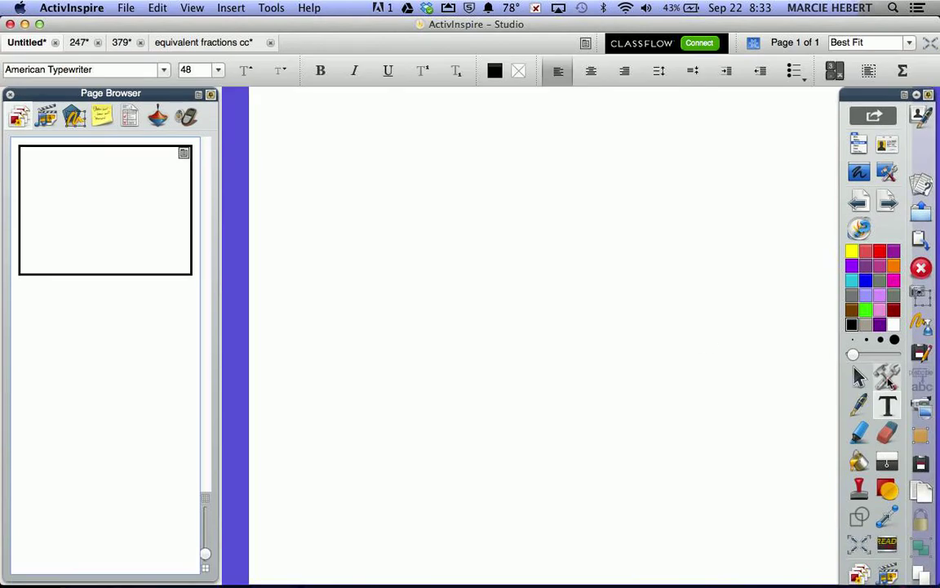
click(308, 155)
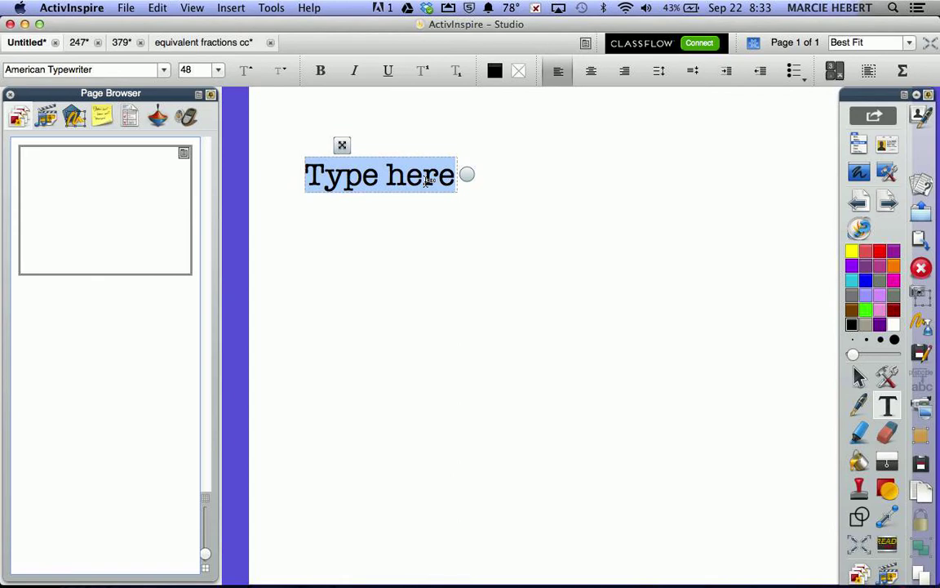
text(C)
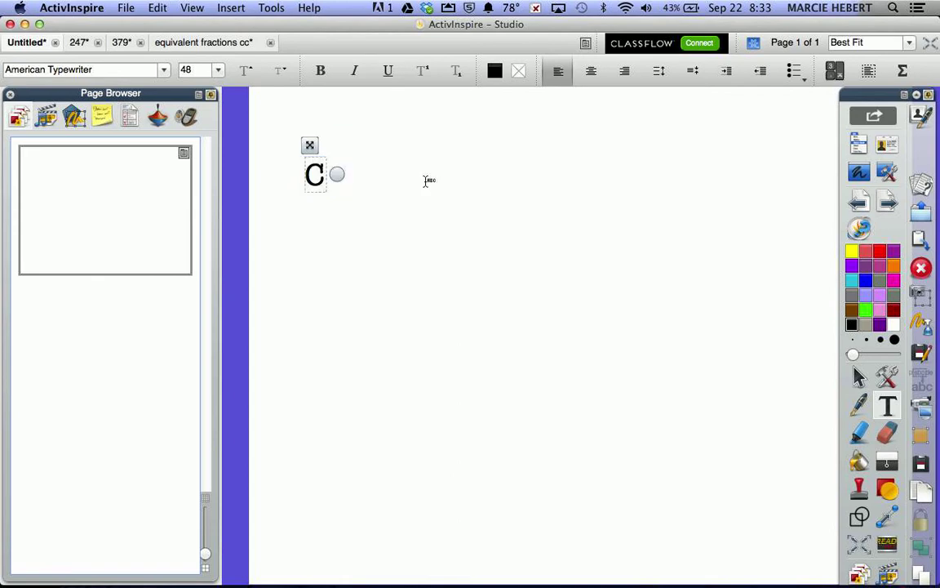
text(am ra)
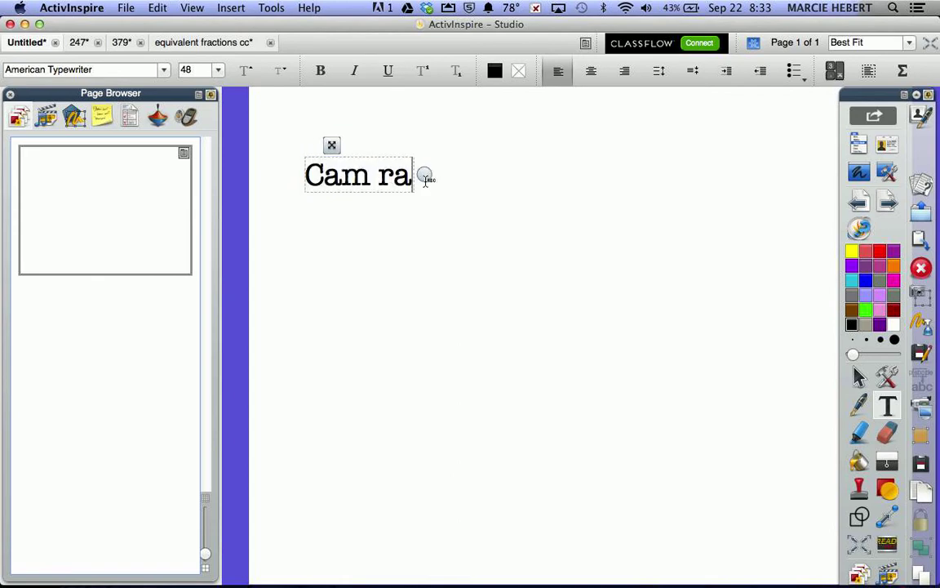
text(n to the store.)
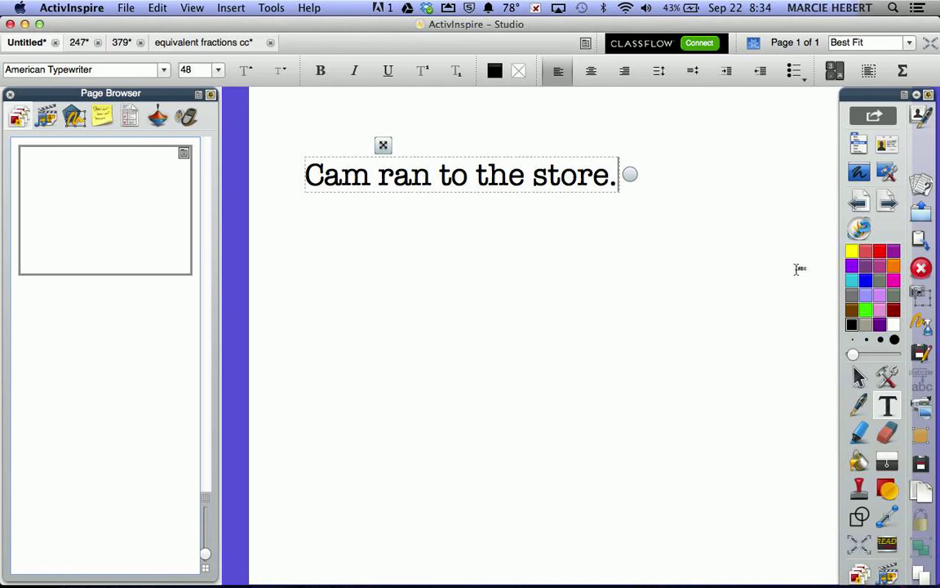
click(858, 376)
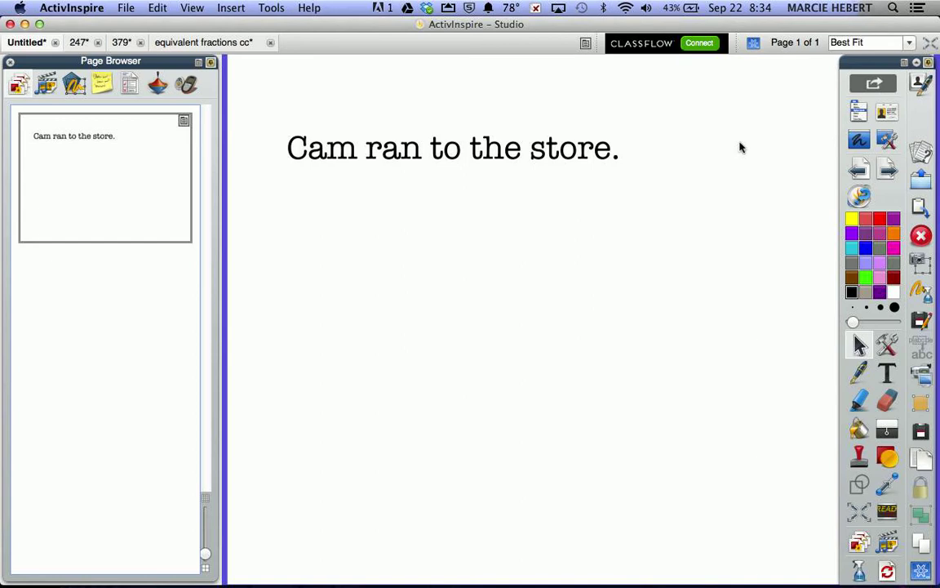
Step: Record a voice clip with the Sound Recorder, keeping its window above the sentence, and stop the recording
click(889, 347)
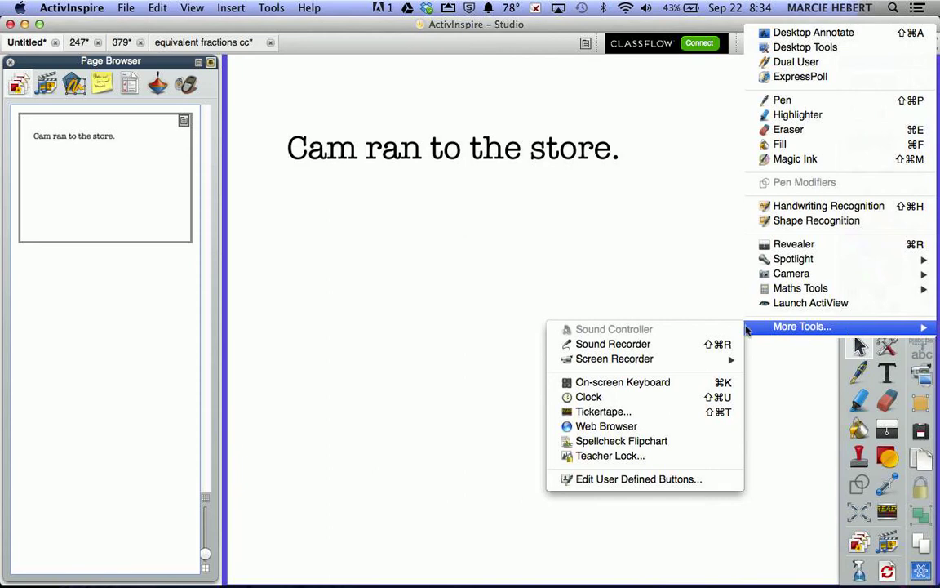
click(649, 349)
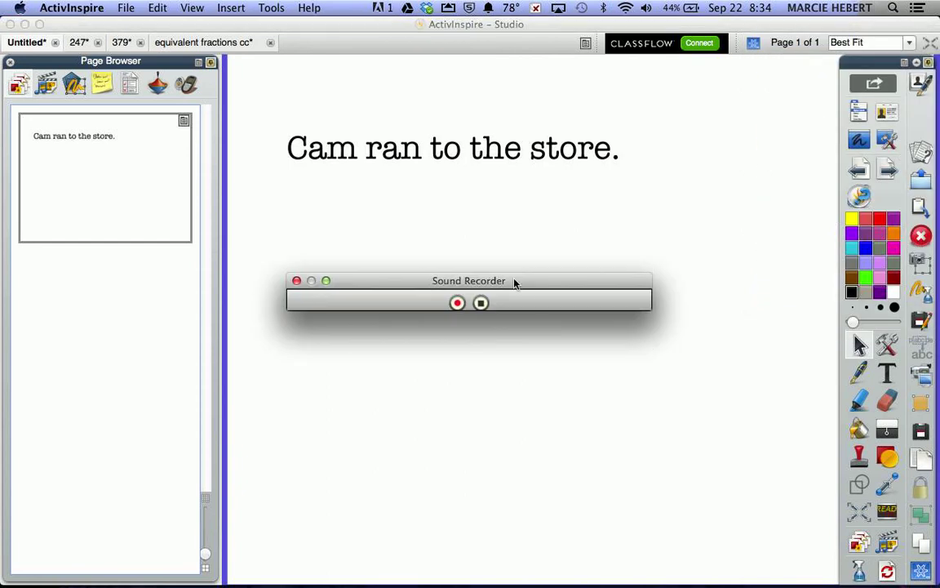
drag(515, 282, 532, 76)
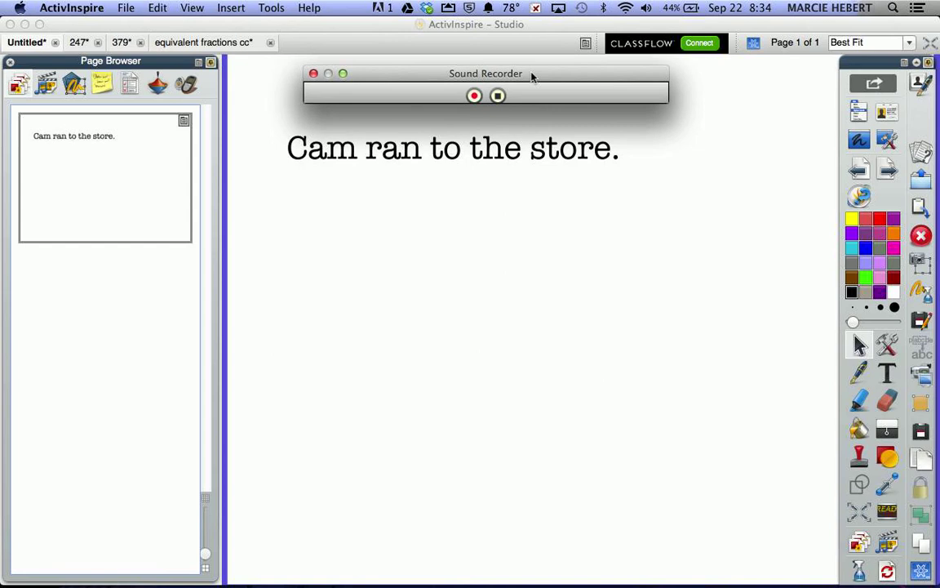
click(475, 97)
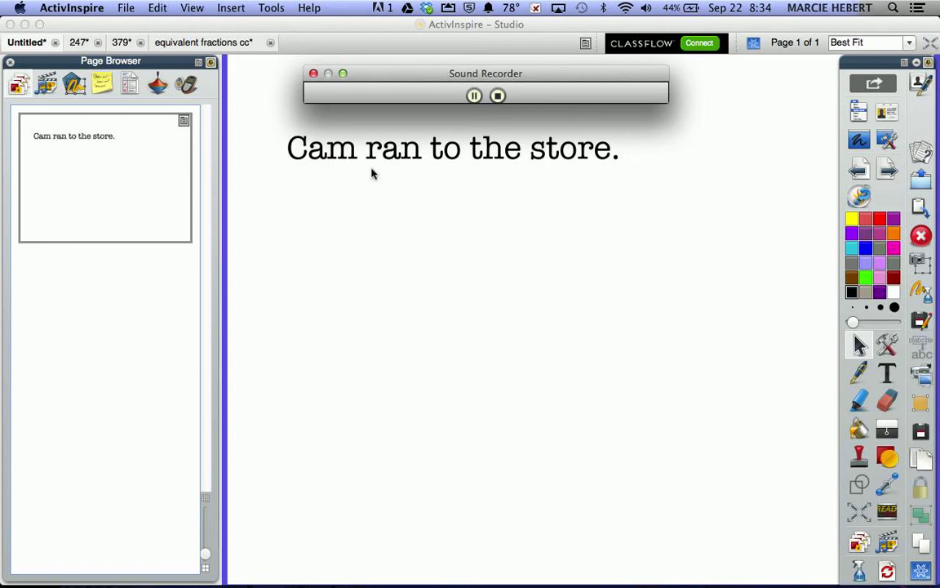
click(498, 97)
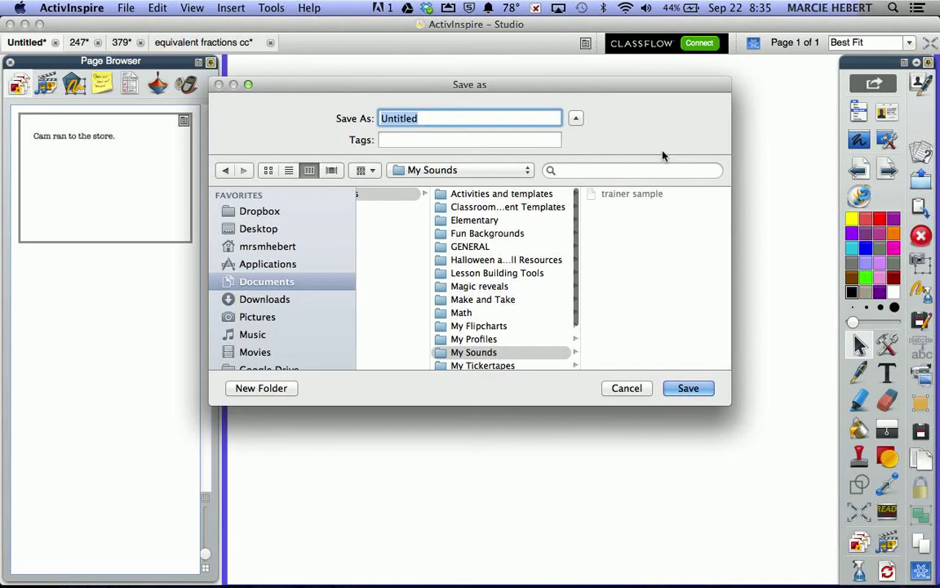
Step: Create a new folder named "Voice Recordings 9/22" inside My Sounds for saving the recording
drag(504, 90, 503, 80)
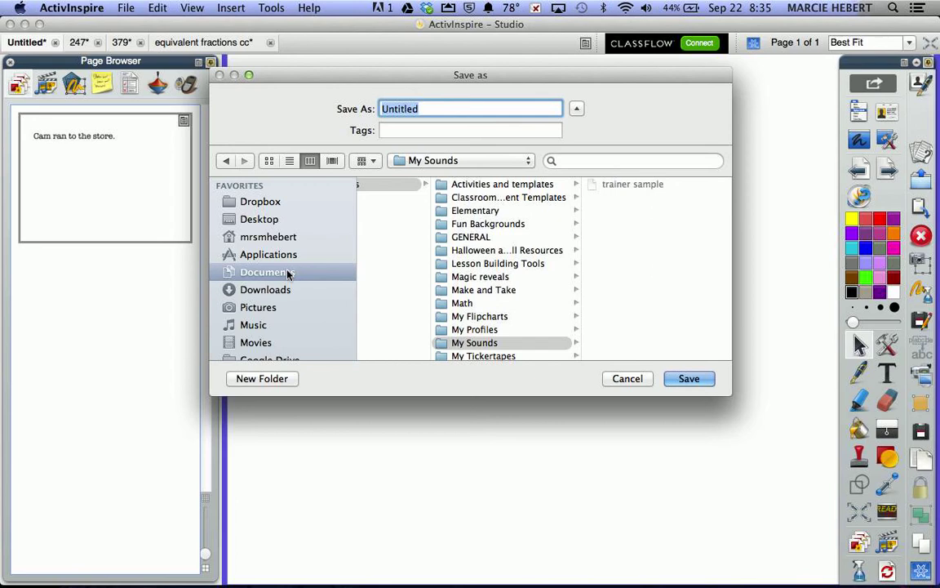
scroll(302, 235, down, 2)
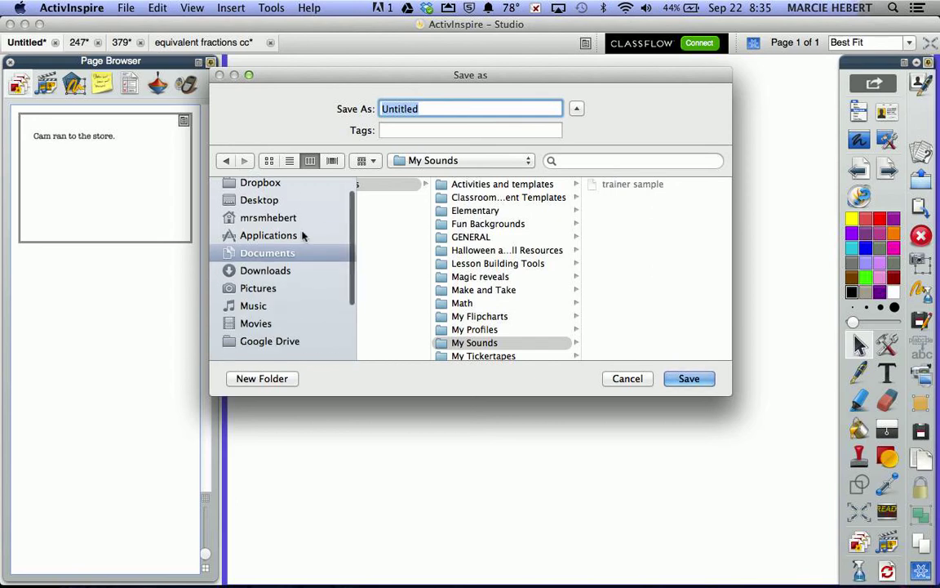
scroll(302, 235, down, 8)
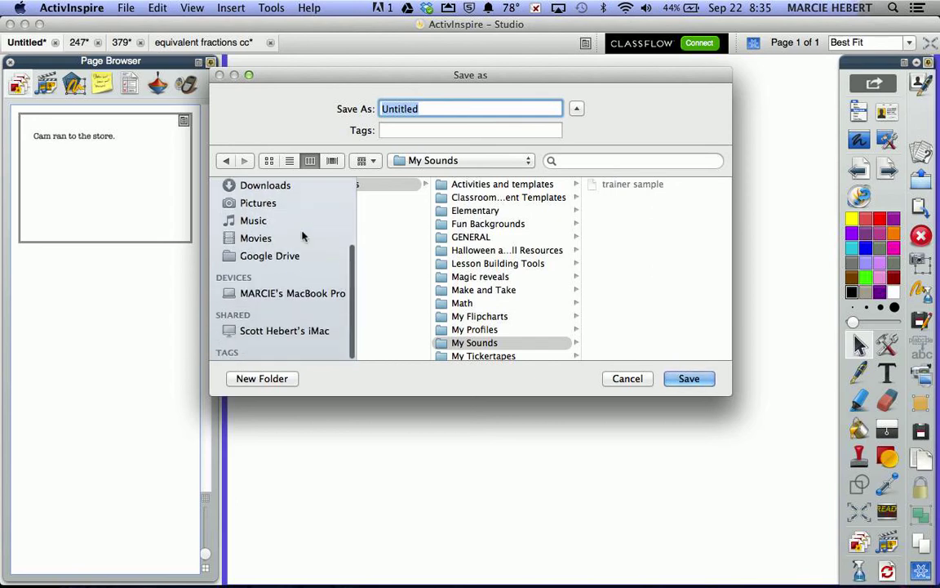
scroll(302, 235, up, 8)
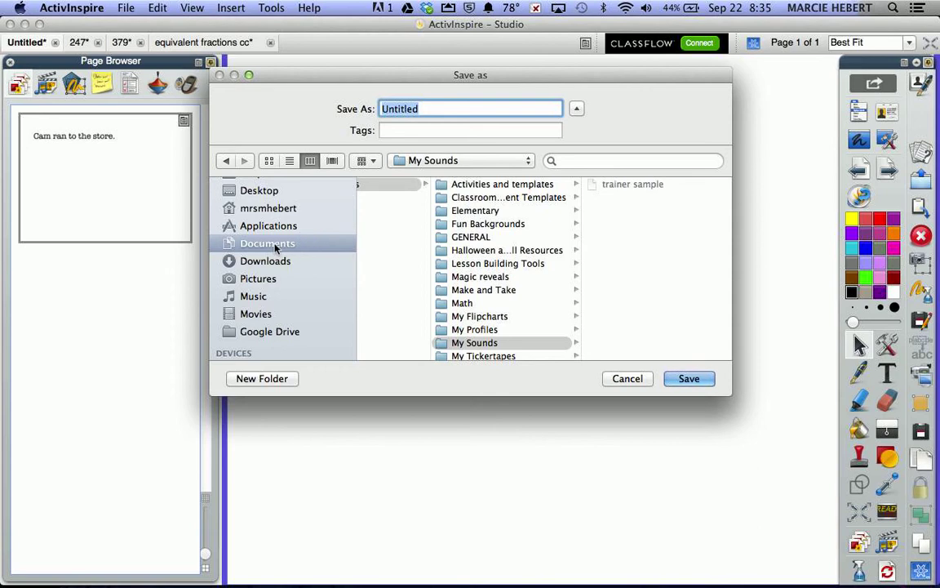
click(277, 382)
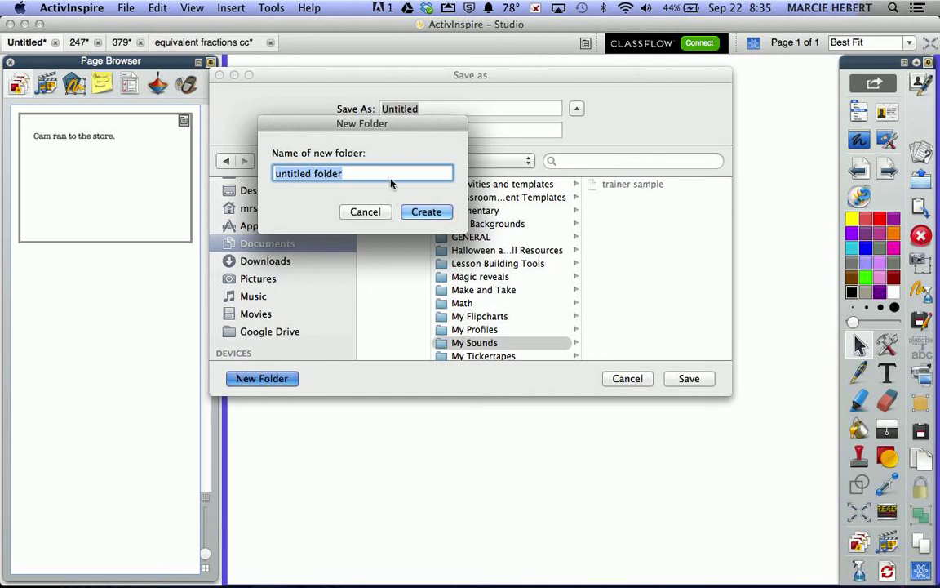
text(Voic)
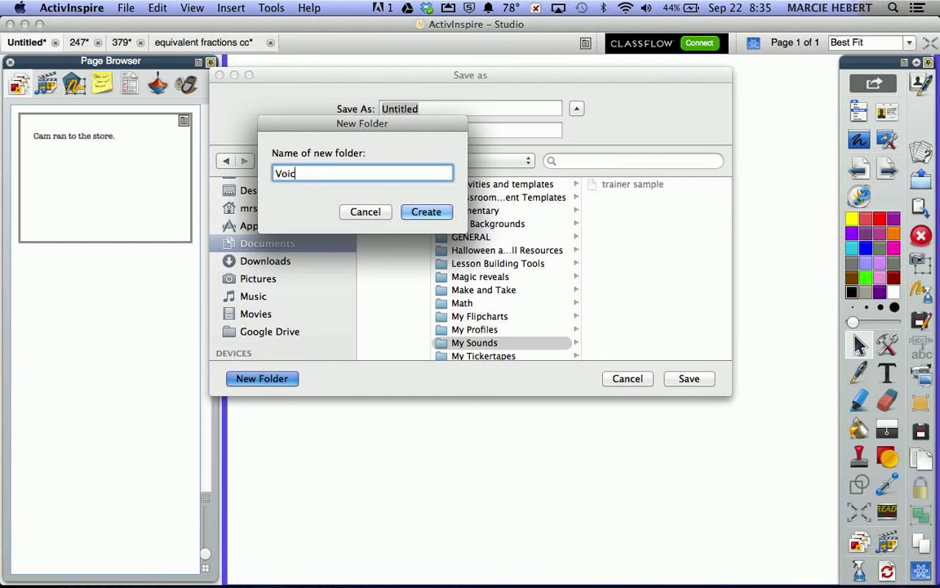
text(e Recordings 9/2)
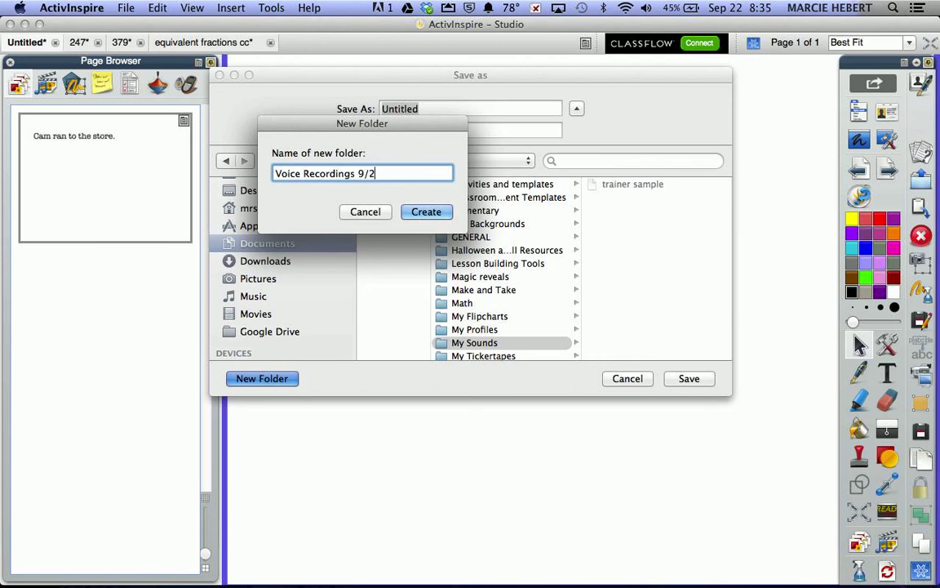
text(2)
click(426, 213)
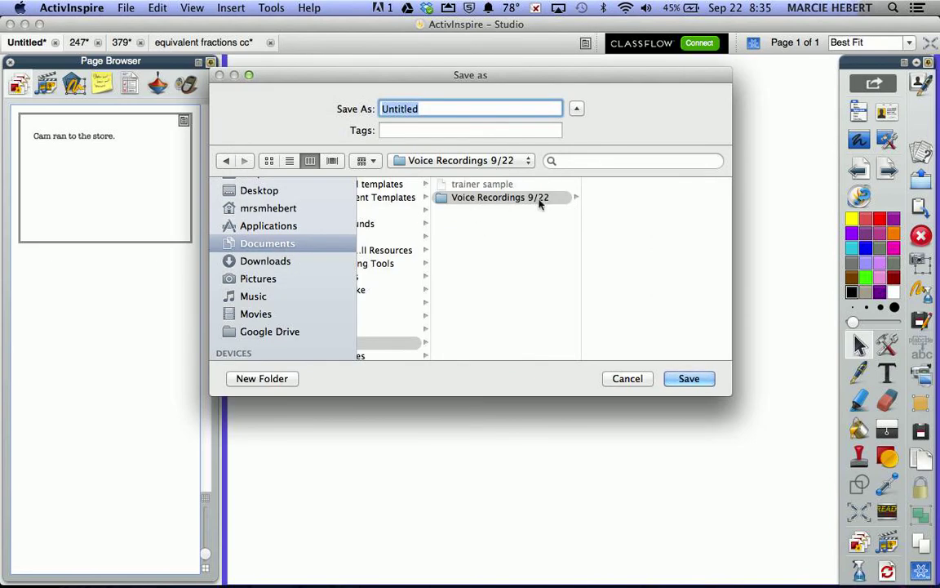
Step: Save the recording as "Child A" in the Voice Recordings 9/22 folder
click(489, 205)
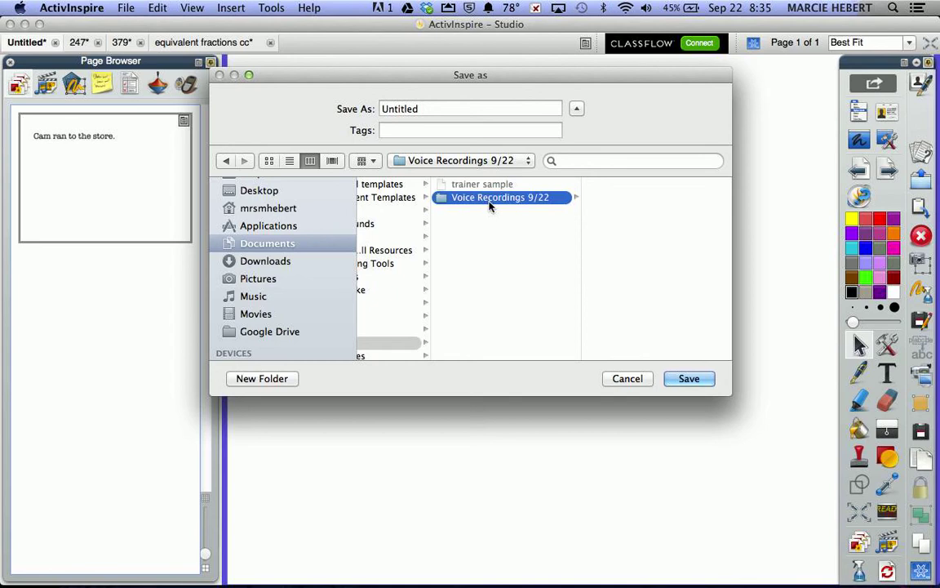
double_click(447, 107)
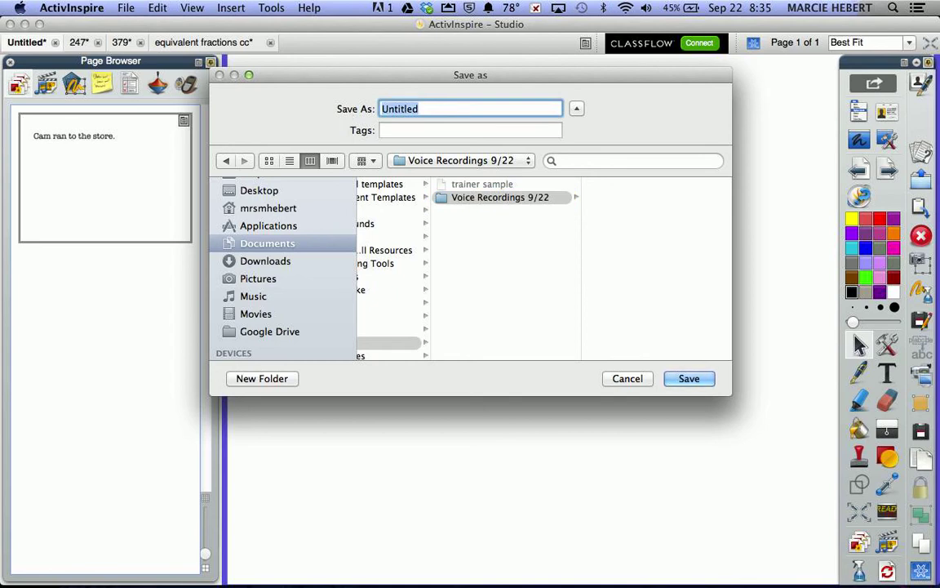
text(Child A)
click(688, 381)
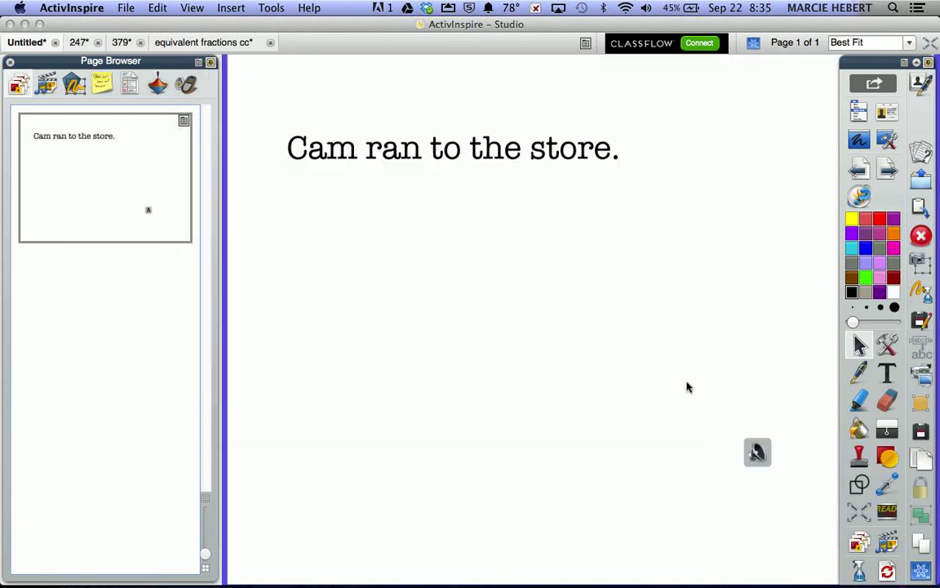
Step: Move the sound icon to just before the start of the sentence, level with the text
drag(758, 451, 285, 226)
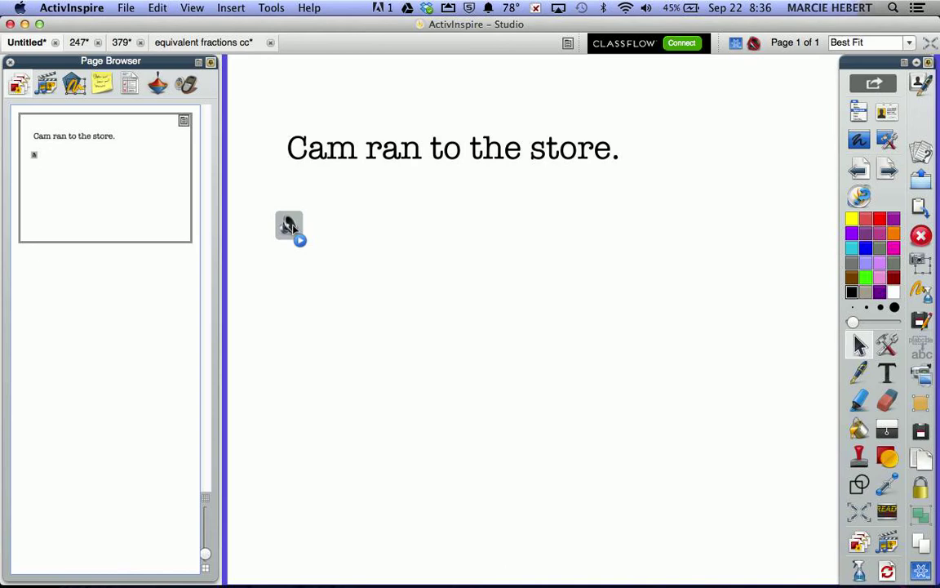
key(F11)
mouse_move(304, 237)
drag(294, 232, 255, 151)
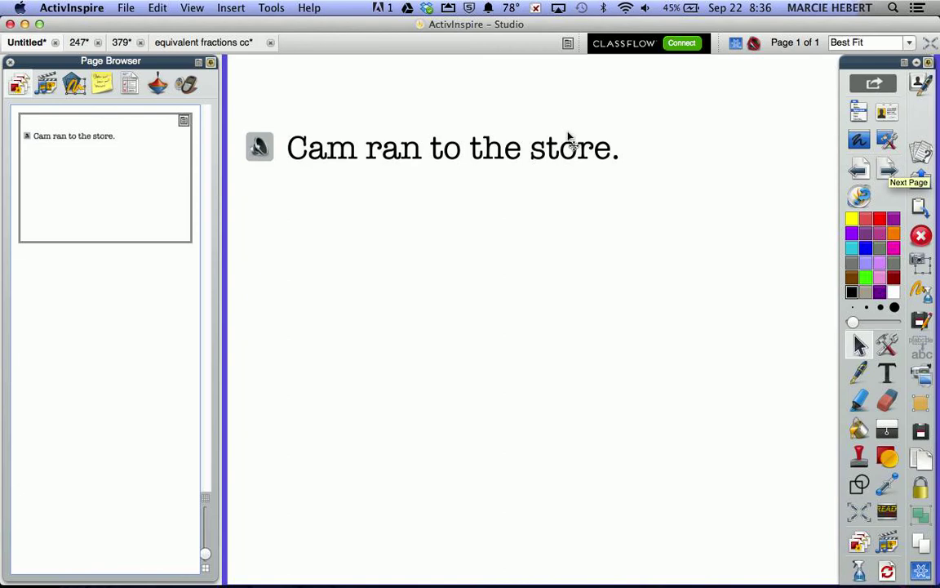
Step: Copy the sentence without its sound icon and paste it onto a new second page, nudging it slightly left
click(569, 164)
right_click(569, 164)
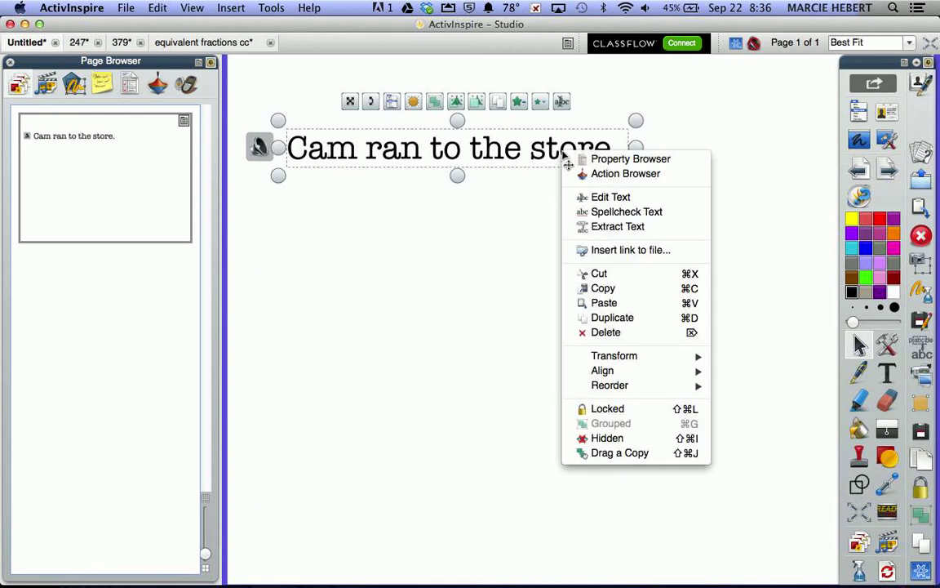
click(572, 288)
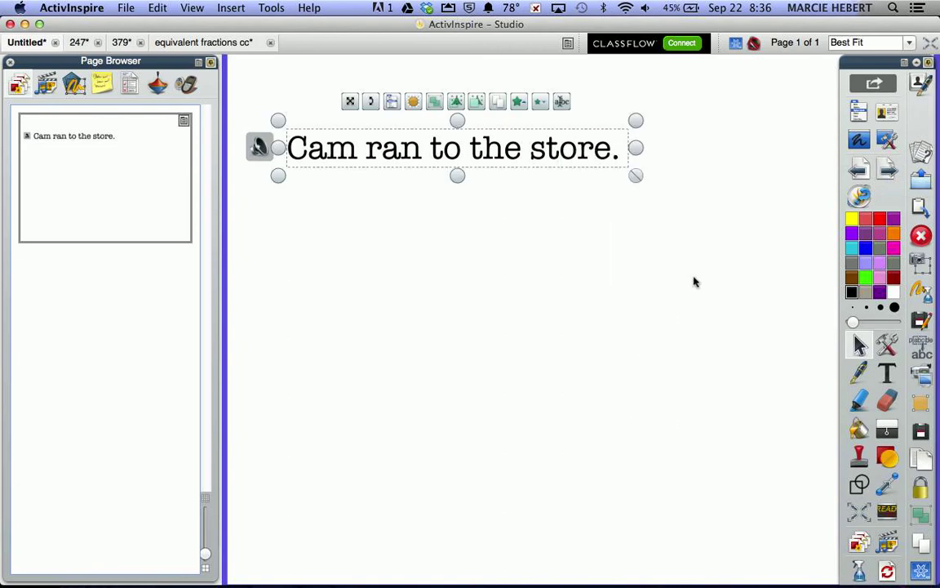
click(815, 184)
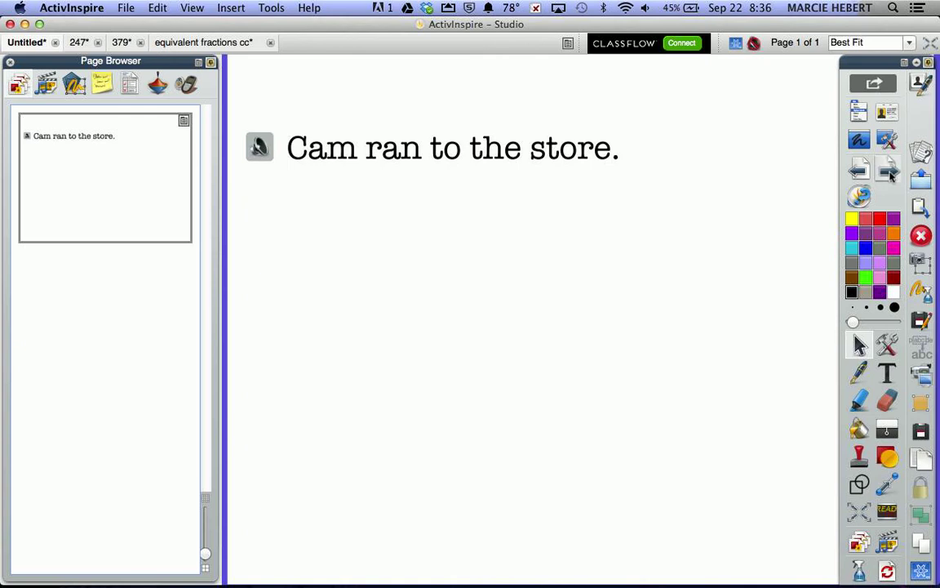
click(889, 171)
right_click(386, 151)
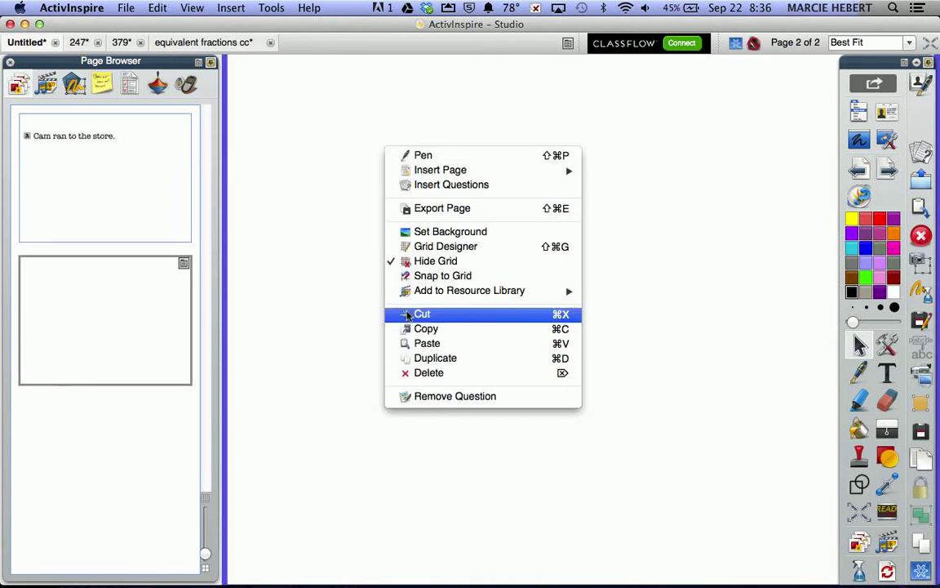
click(418, 343)
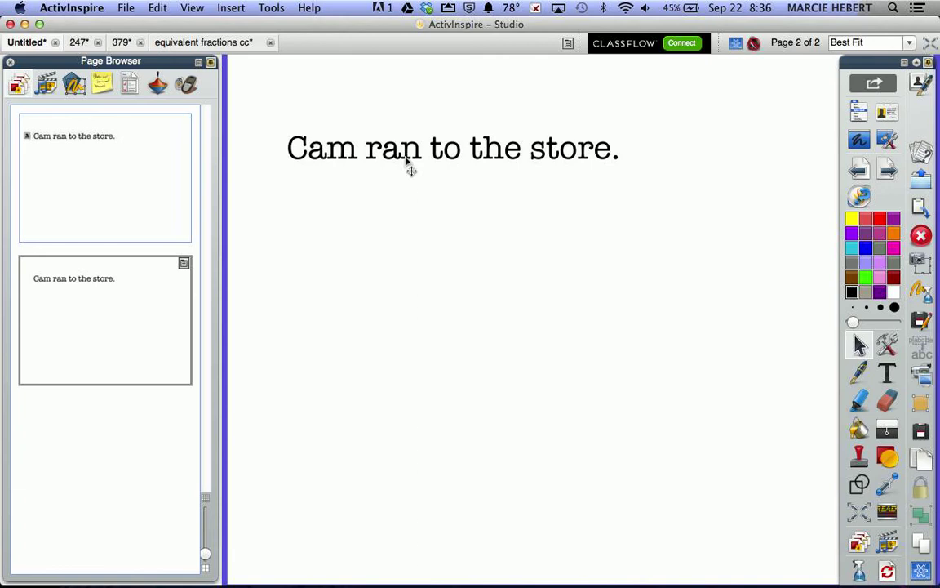
drag(404, 163, 396, 166)
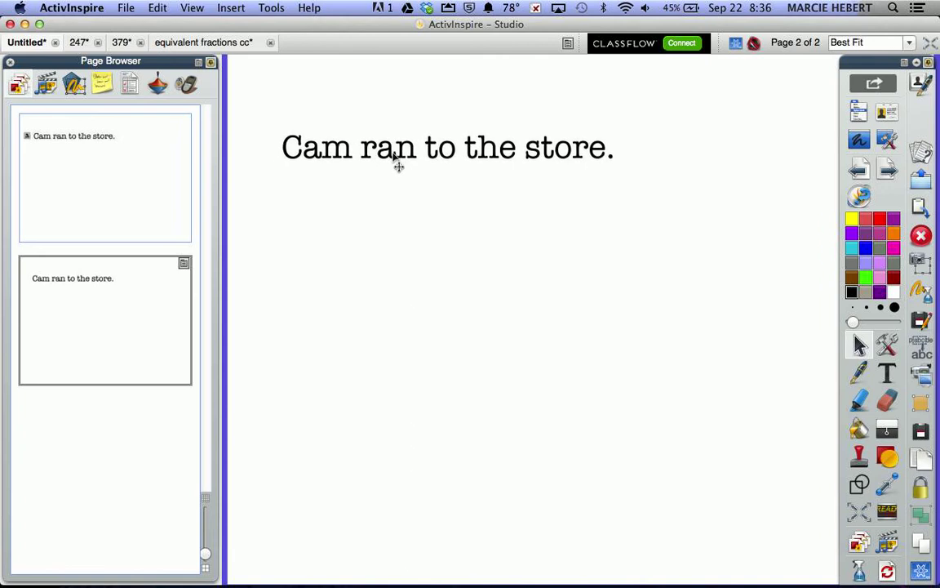
Step: Return to page 1 and add the text "Student A" below the sentence
click(151, 143)
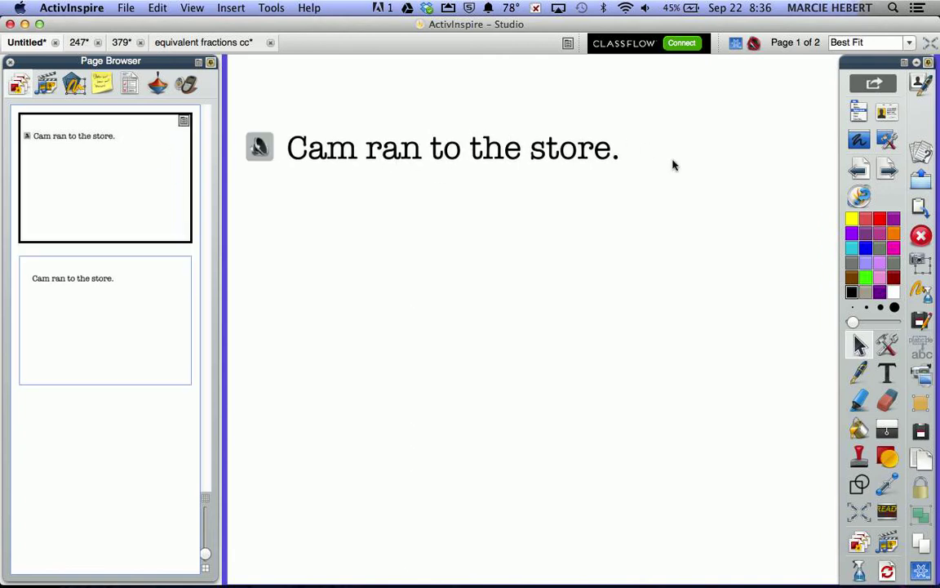
click(892, 373)
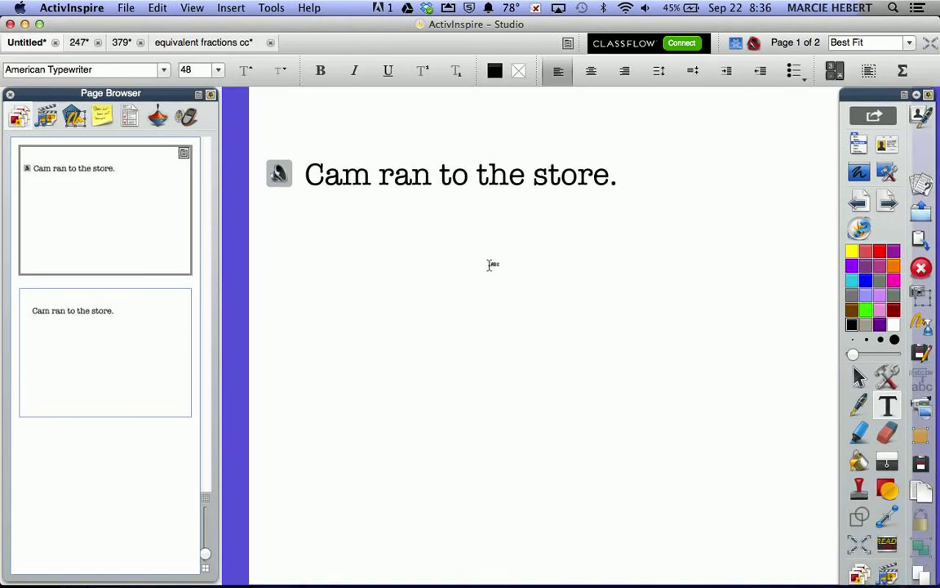
click(438, 255)
text(Student A)
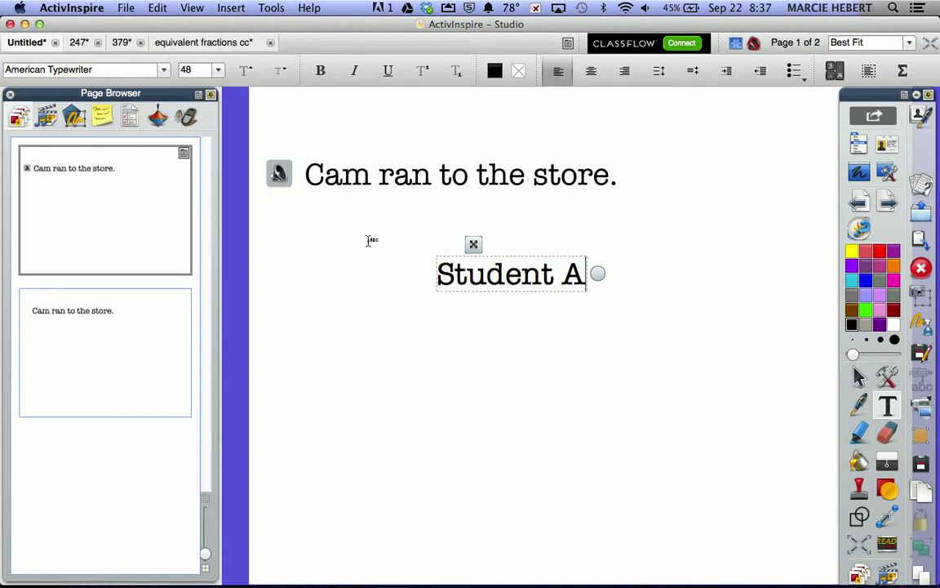
Step: Add the text "Student B" below the sentence on page 2
click(119, 350)
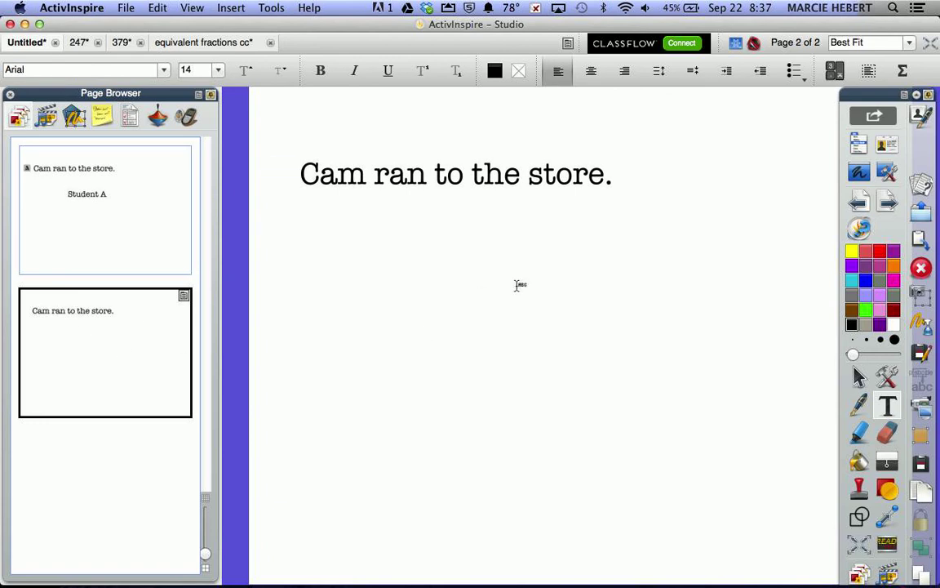
click(366, 291)
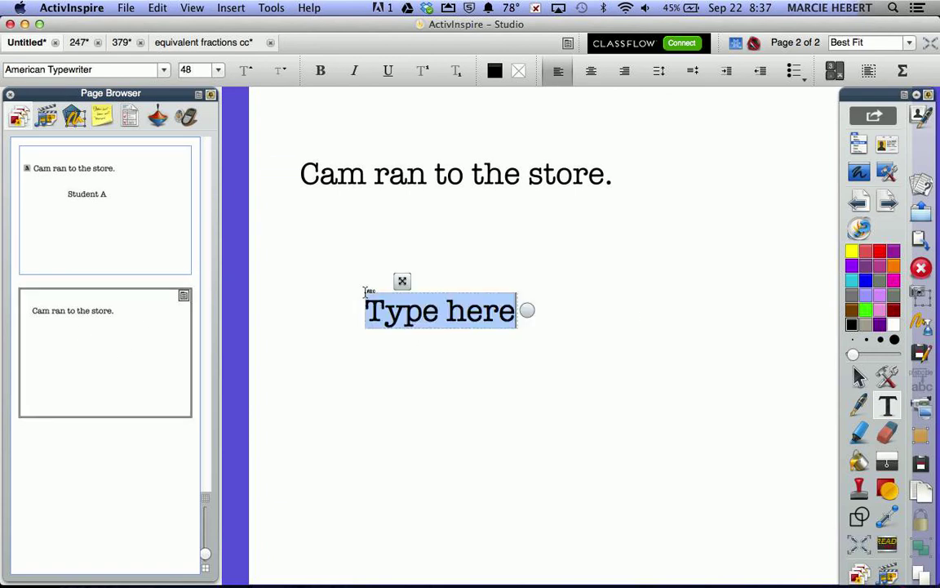
text(Student B)
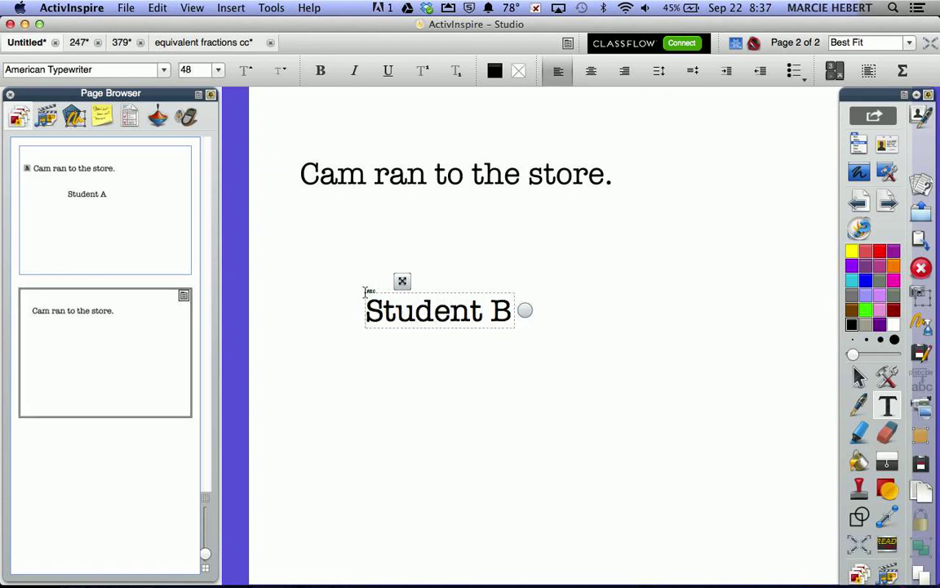
click(771, 339)
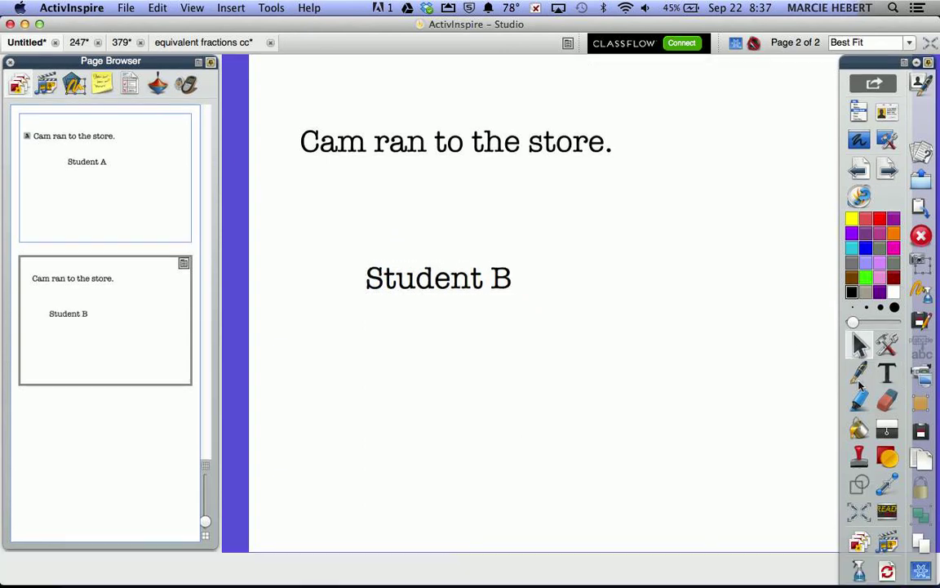
Step: Open the Sound Recorder, move it above the sentence, and record the Student B voice clip on page 2
click(890, 350)
mouse_move(799, 332)
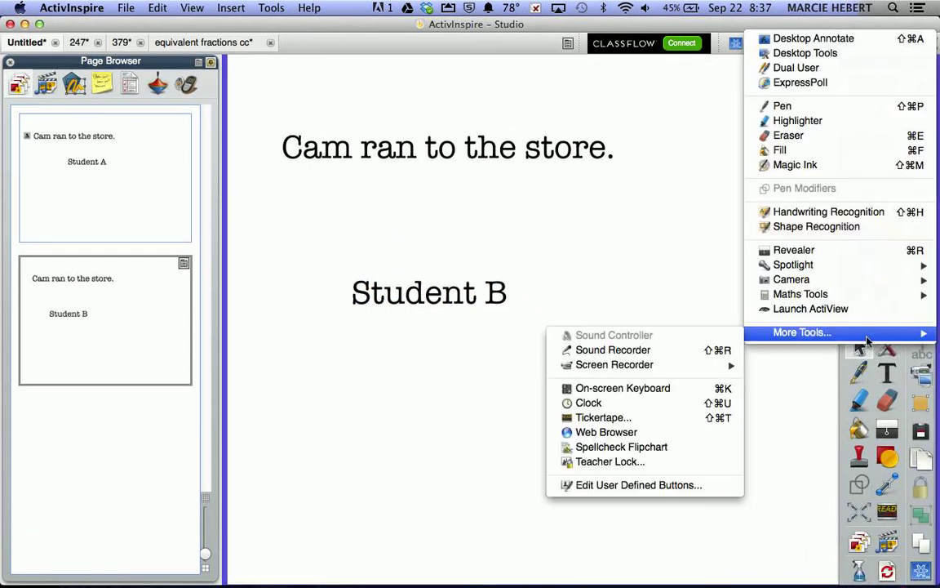
click(682, 351)
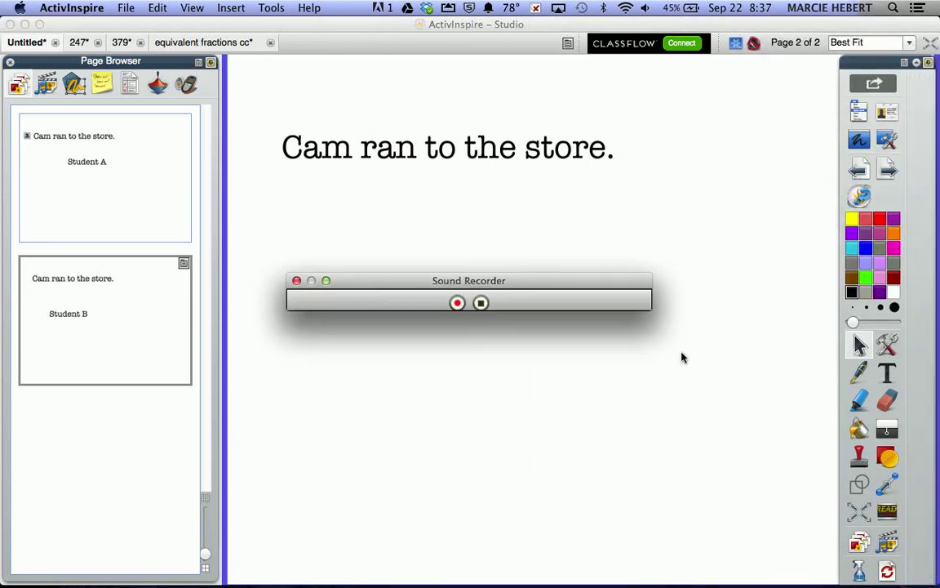
drag(466, 286, 602, 83)
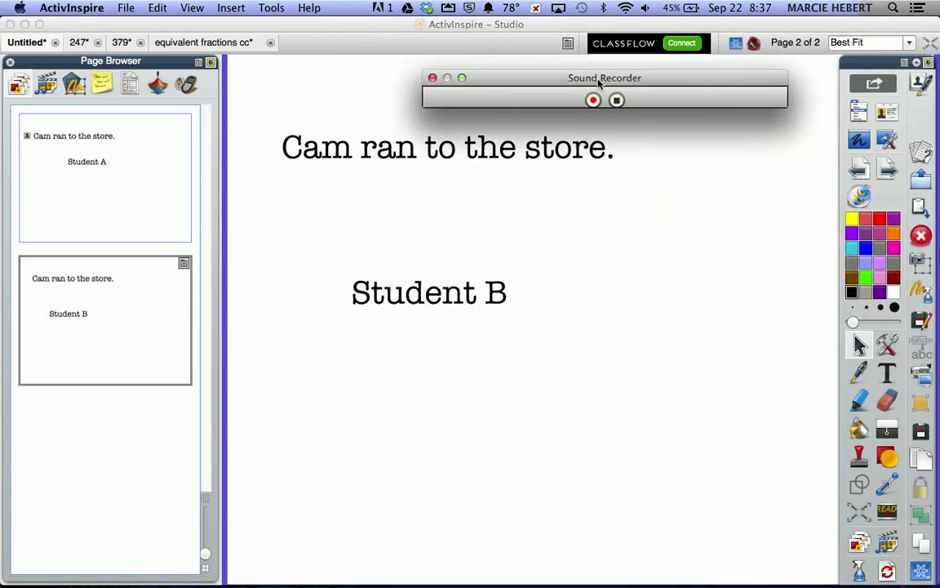
click(593, 100)
click(618, 100)
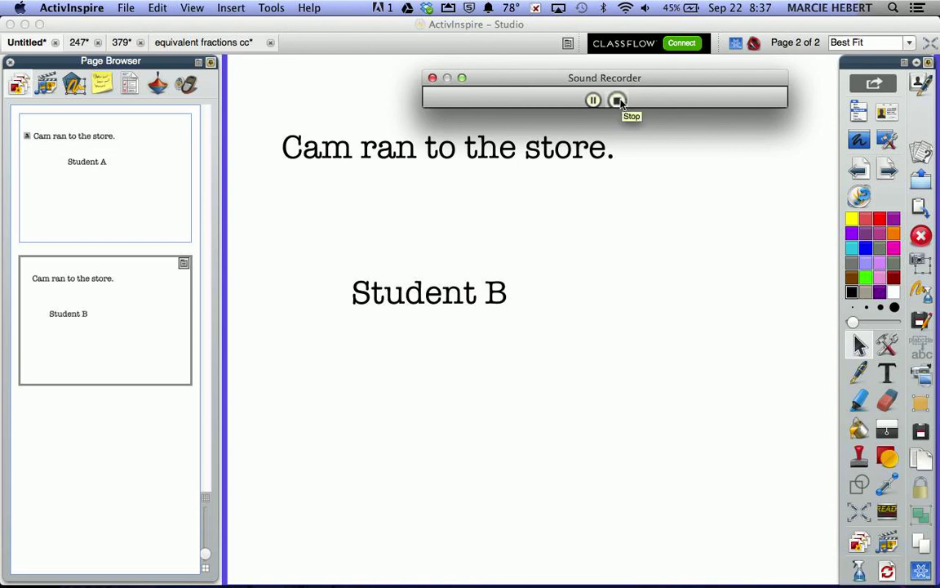
click(618, 100)
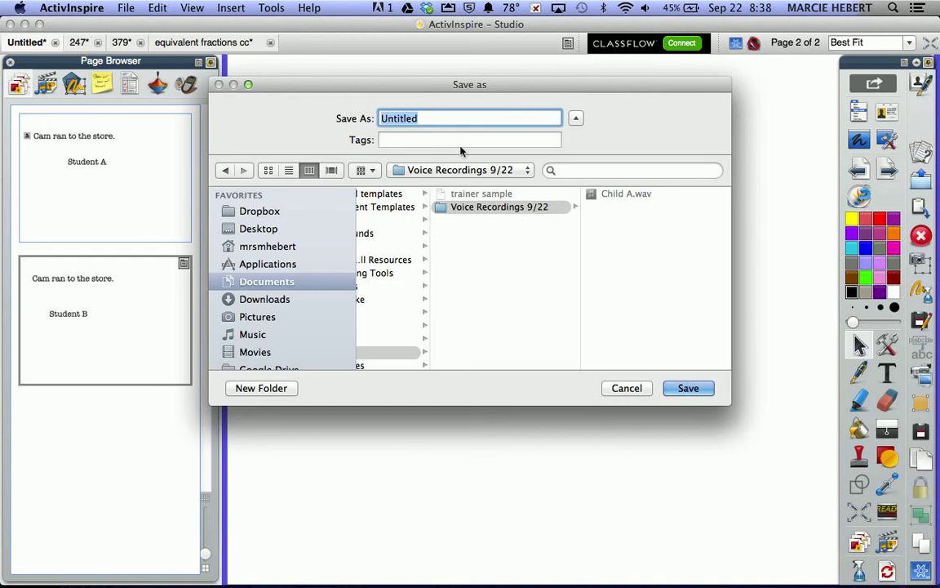
Step: Look through the Documents folder for a place to save the recording
click(296, 282)
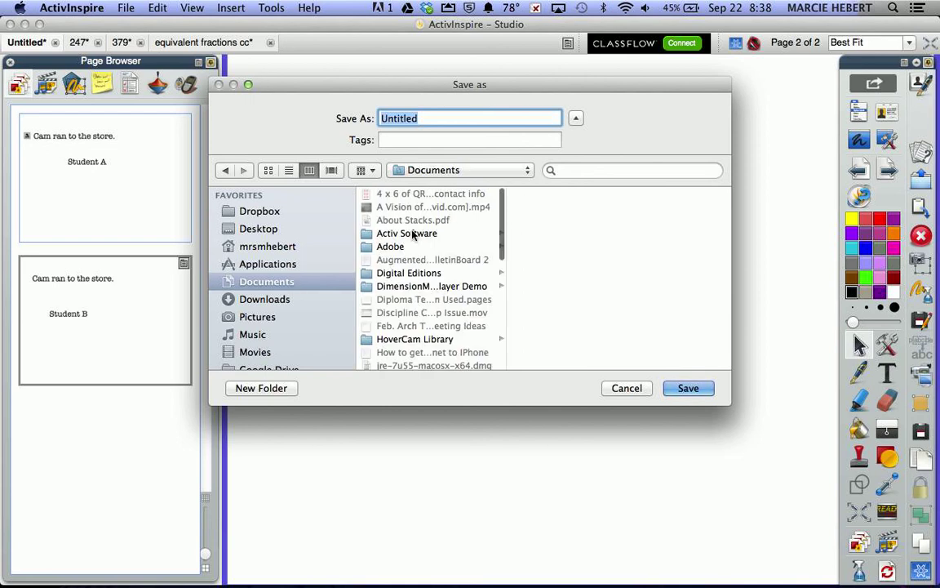
scroll(424, 253, down, 5)
scroll(423, 255, down, 10)
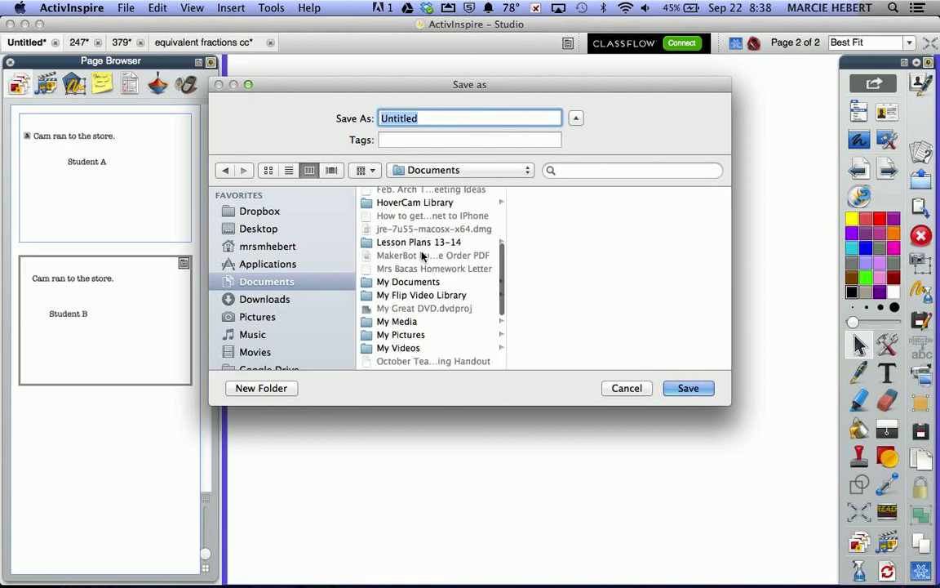
scroll(422, 255, up, 15)
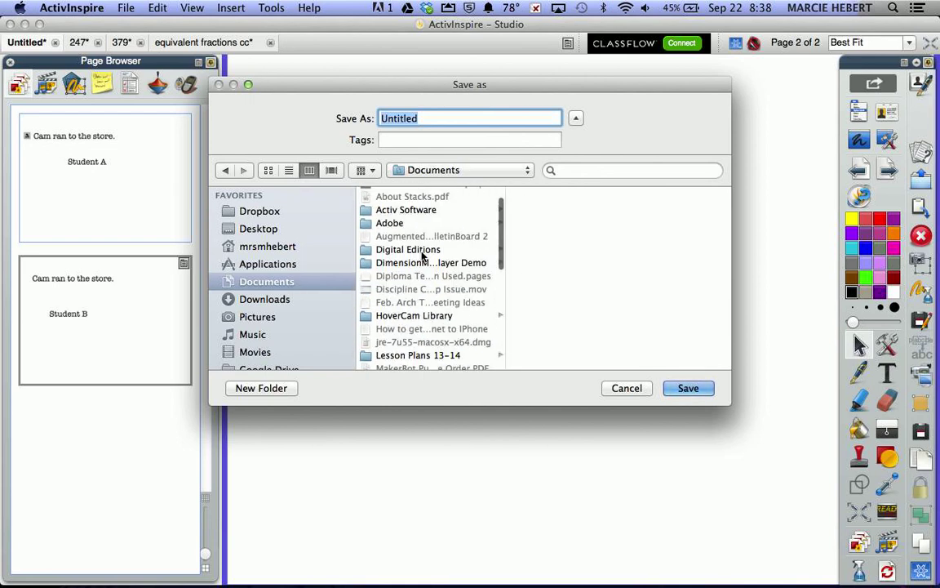
scroll(429, 222, down, 2)
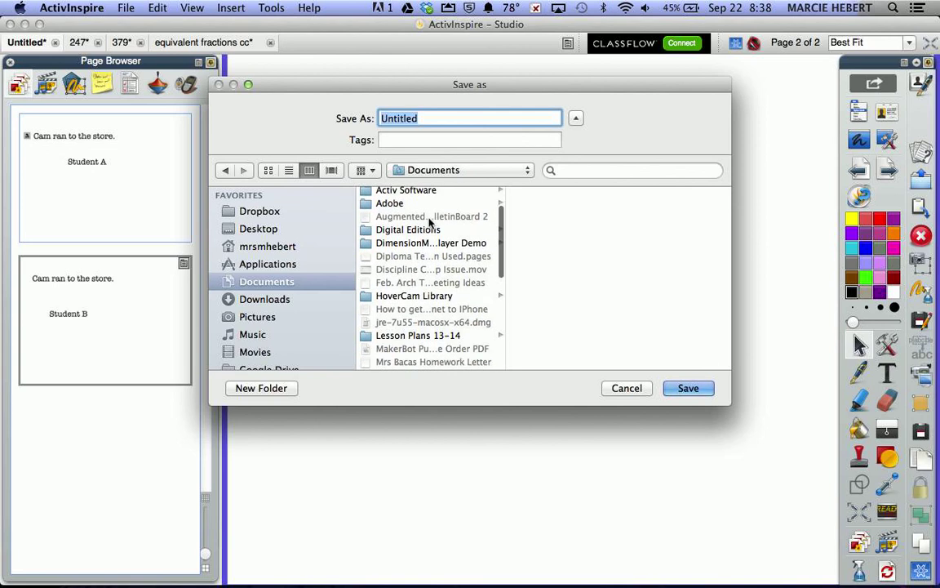
scroll(424, 219, down, 5)
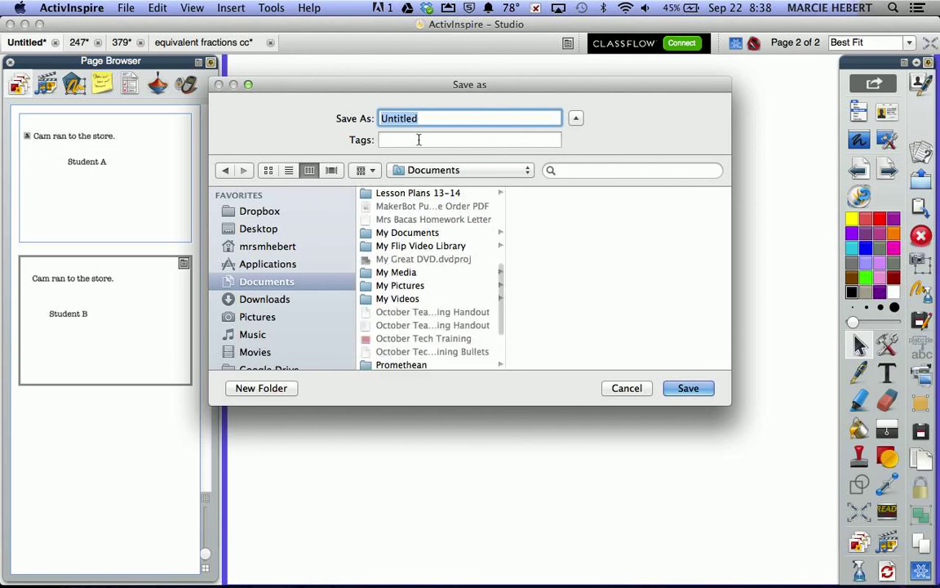
Step: Dismiss the recording's save dialog without saving a named file and place the sound icon just after "Student B"
click(640, 390)
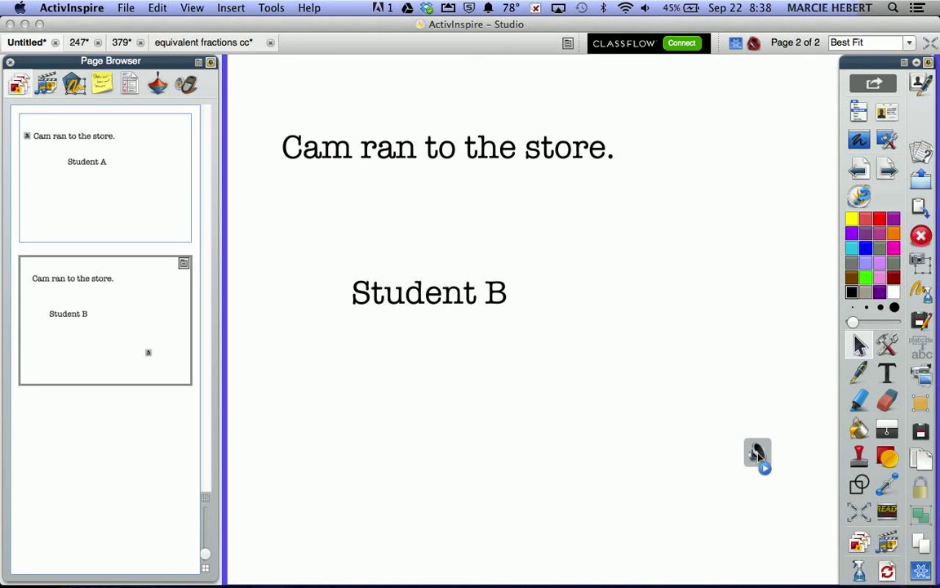
drag(754, 451, 554, 300)
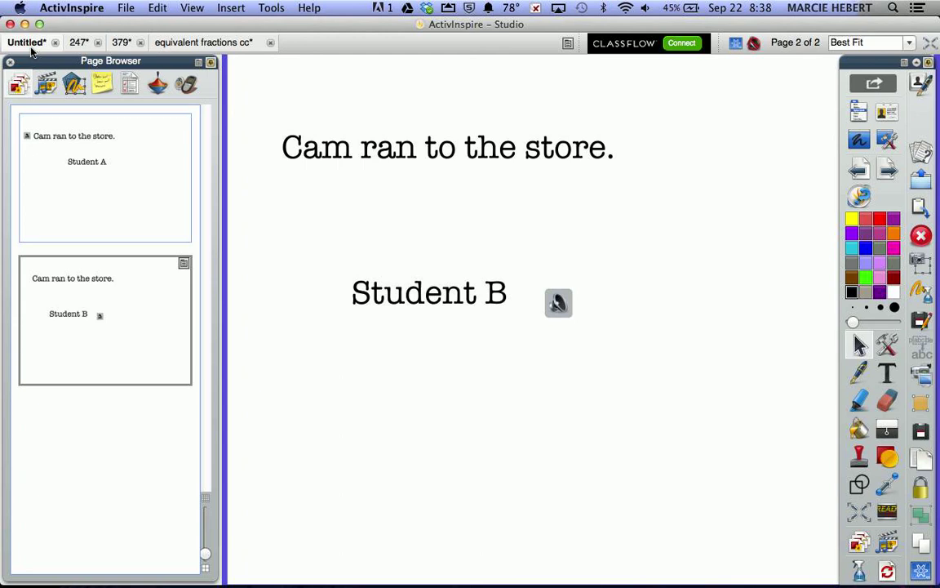
Step: Try to save the flipchart as "Sound Recordings 8/22" in the Documents folder
click(127, 8)
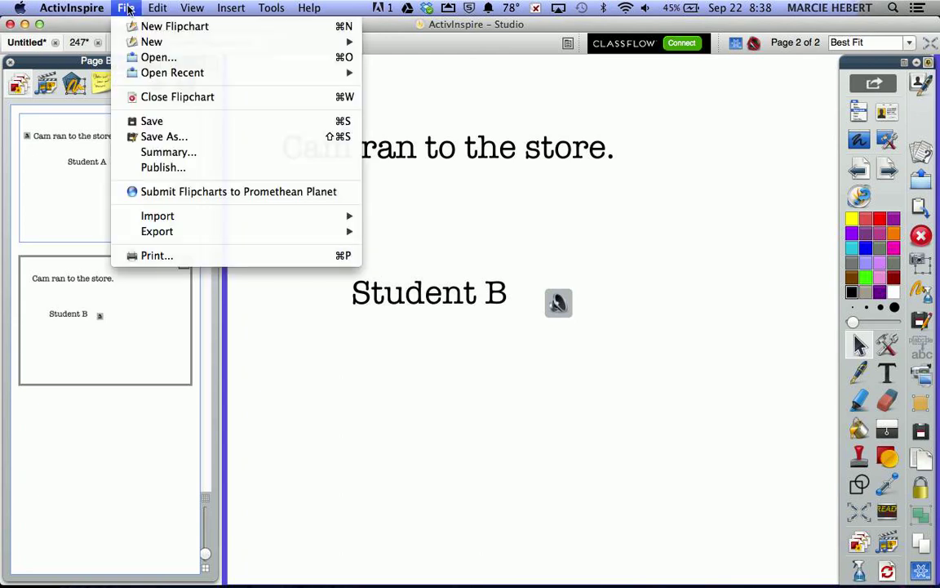
click(158, 128)
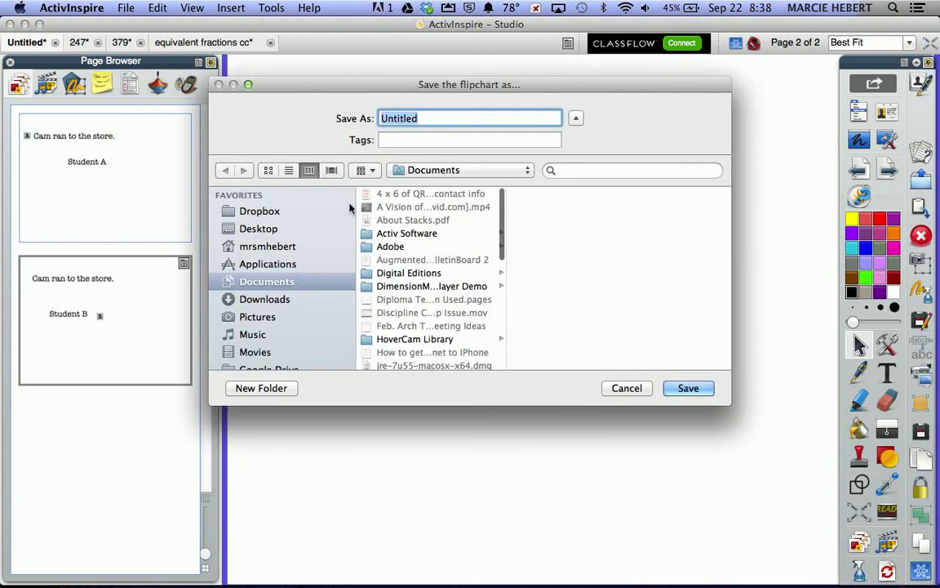
click(433, 117)
drag(432, 118, 363, 115)
text(Sound )
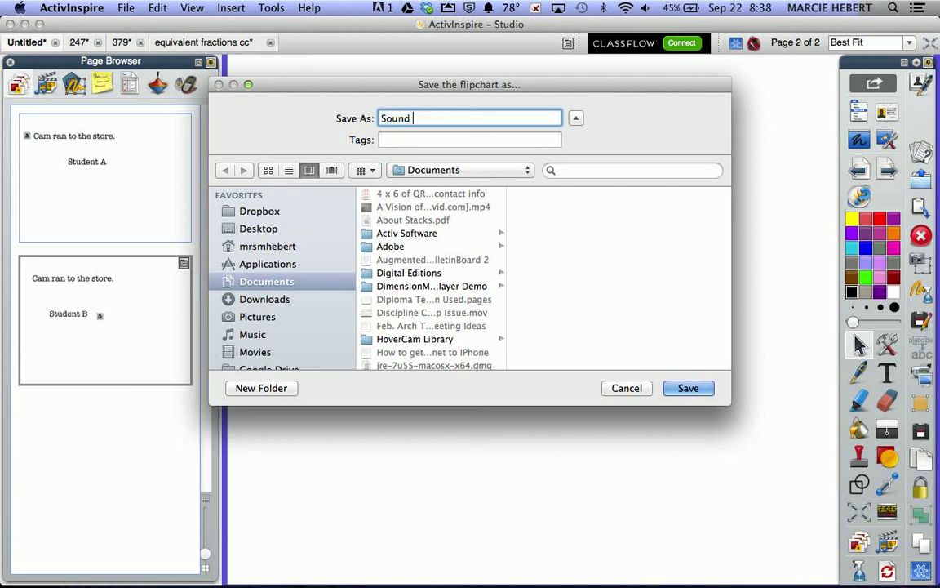
text(Recordings 8/22)
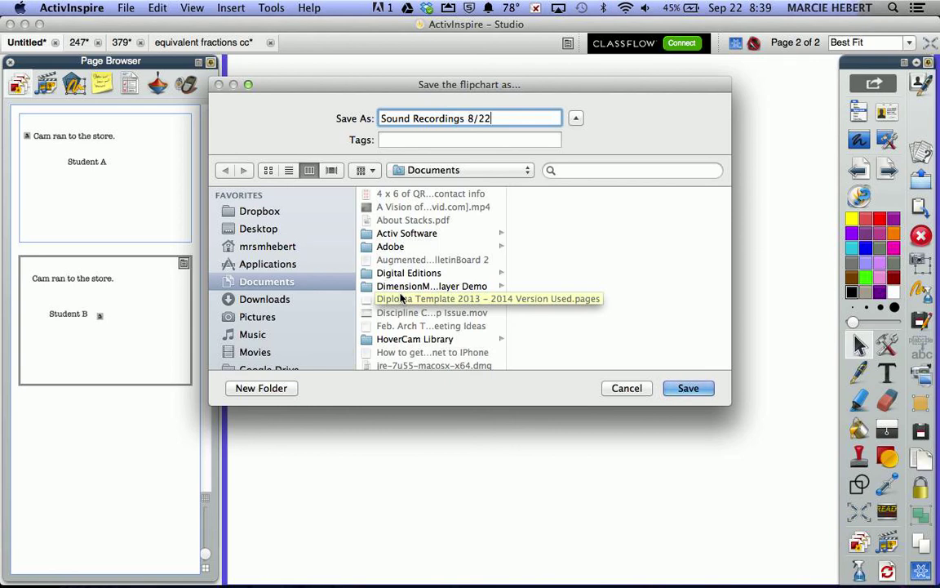
click(627, 389)
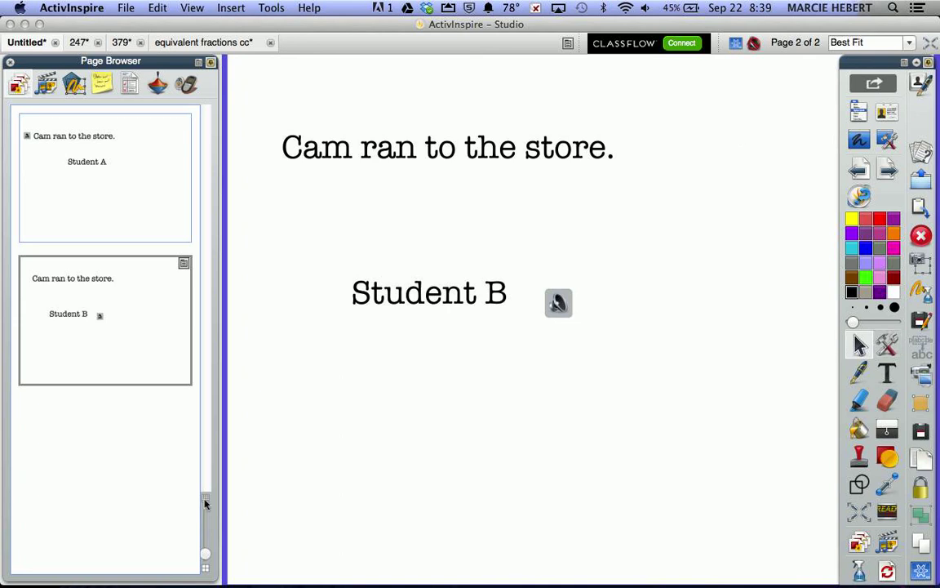
key(ctrl+Up)
click(123, 515)
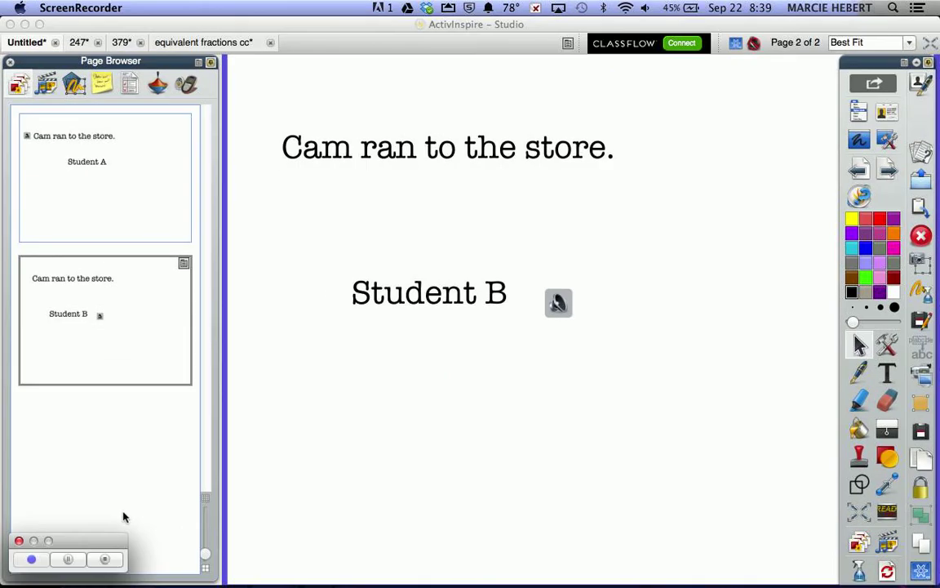